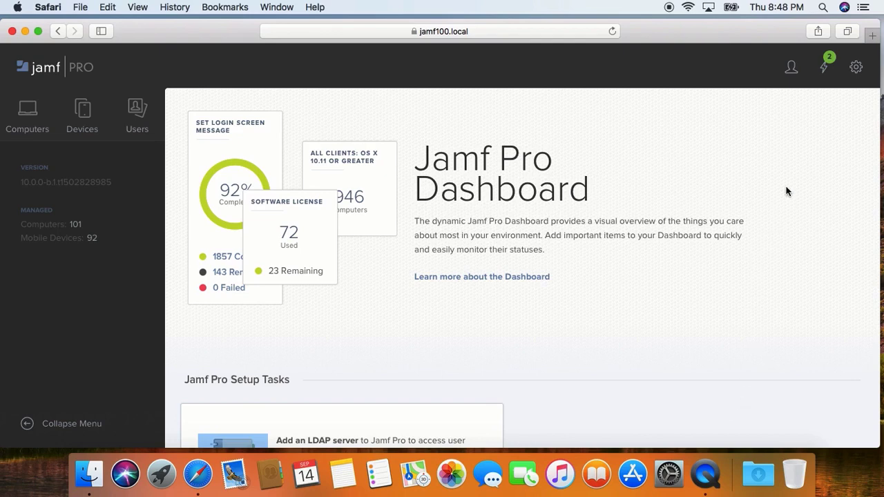
Step: Open All Settings and filter the list down to the System Settings category
left_click(858, 68)
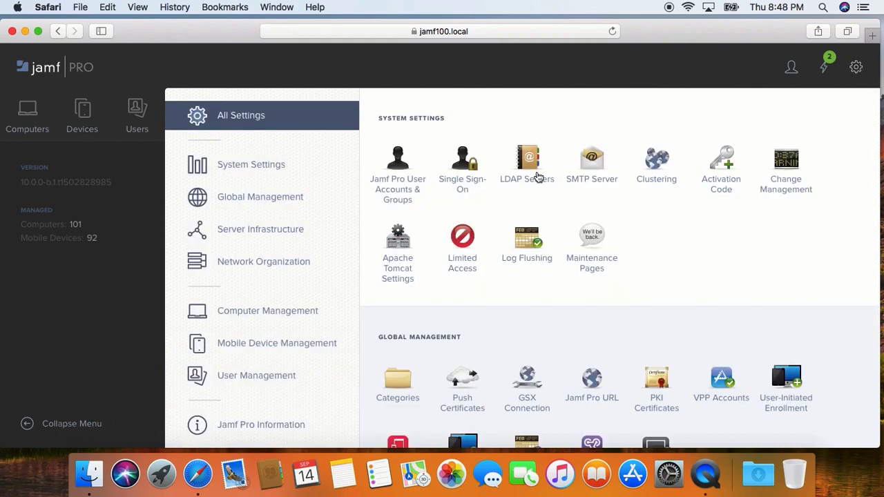
scroll(479, 181, "down", 5)
scroll(479, 181, "down", 8)
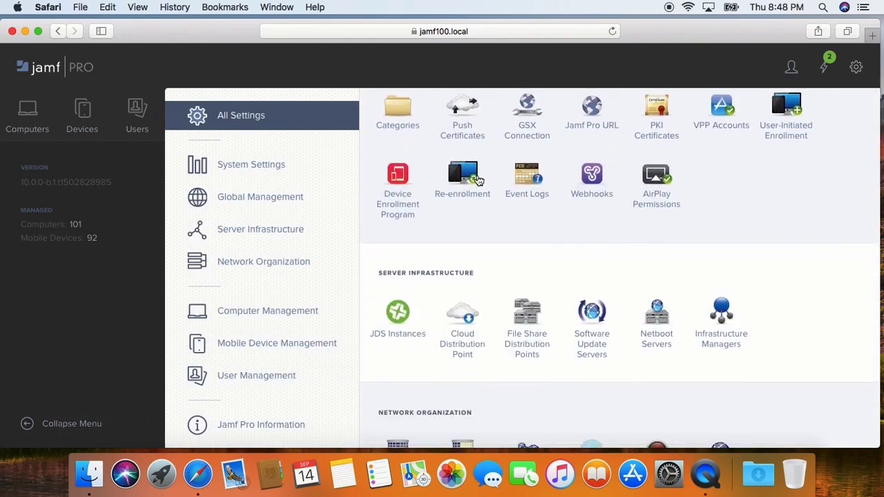
scroll(480, 181, "down", 4)
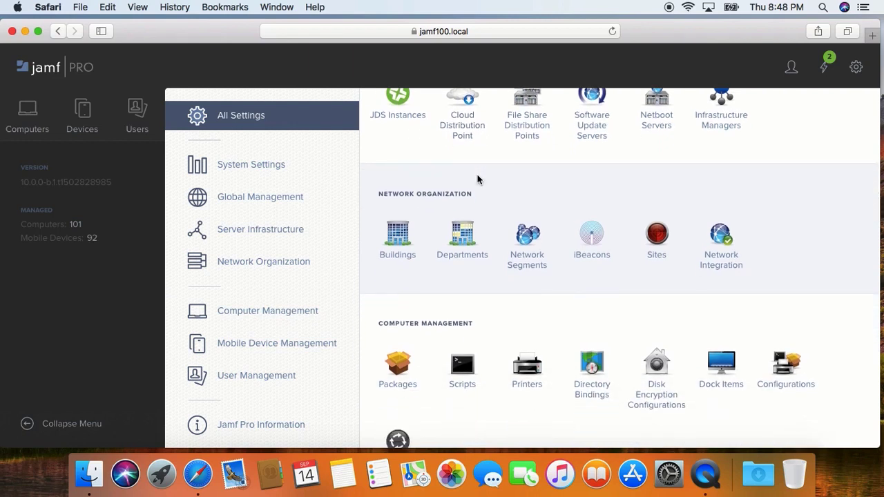
scroll(482, 171, "down", 4)
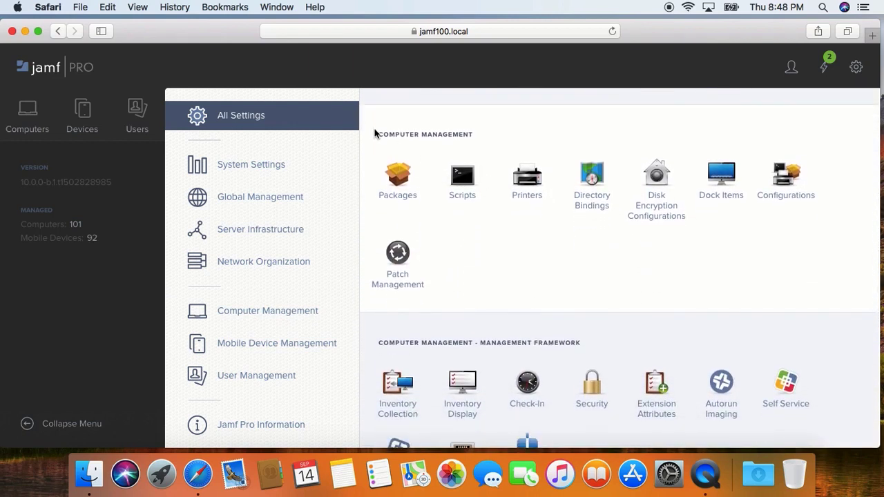
left_click(264, 165)
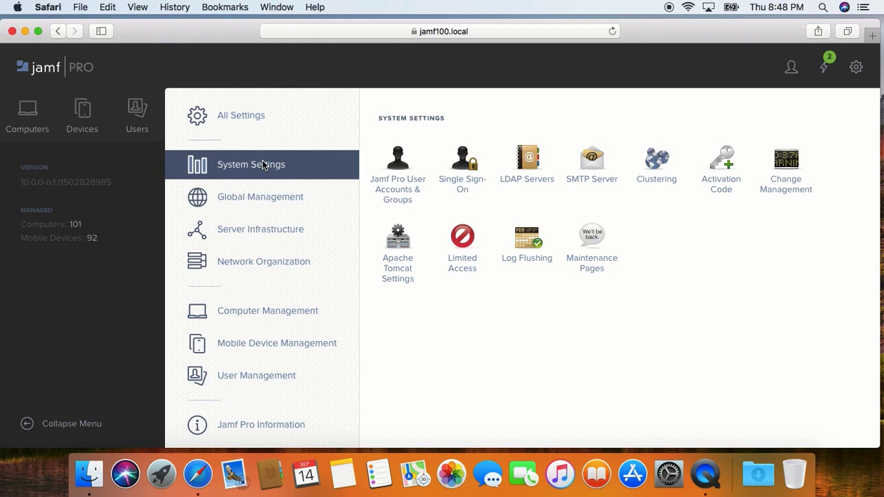
Step: Open Jamf Pro User Accounts & Groups and start a new standard account
left_click(407, 196)
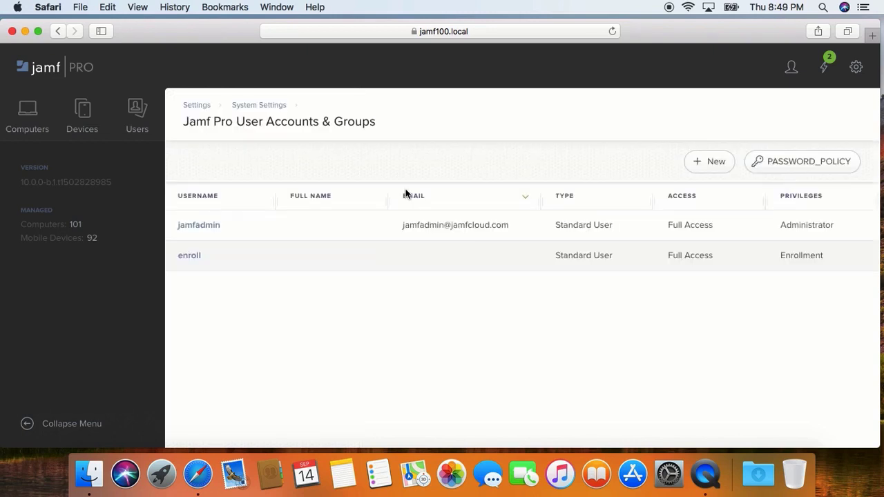
left_click(707, 170)
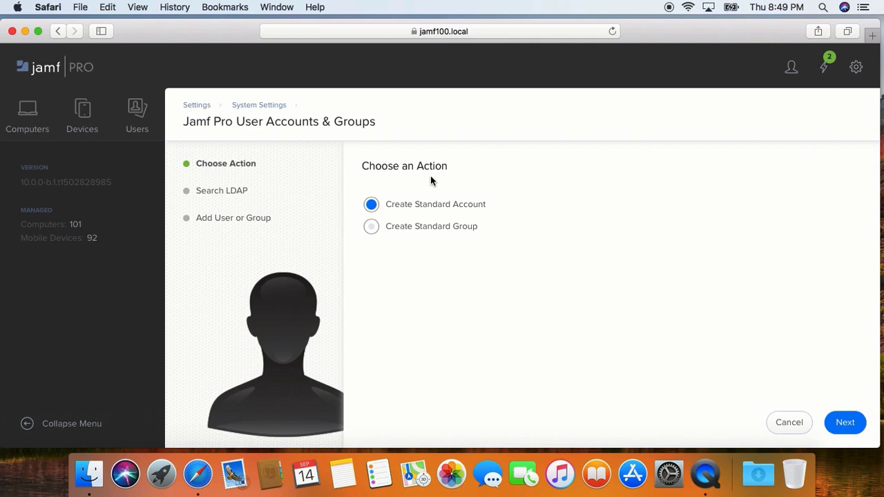
Step: Proceed with the standard account, enter username Intern, and show the Privilege Set options
left_click(846, 423)
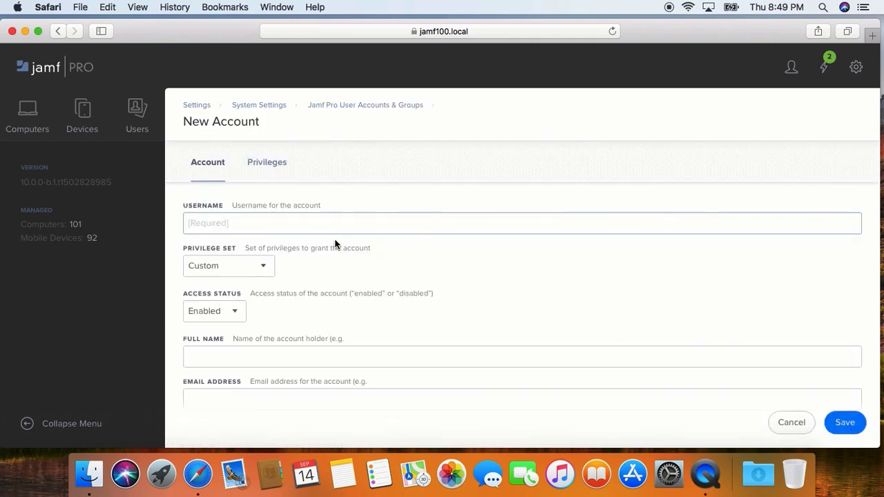
type("Intern")
left_click(261, 273)
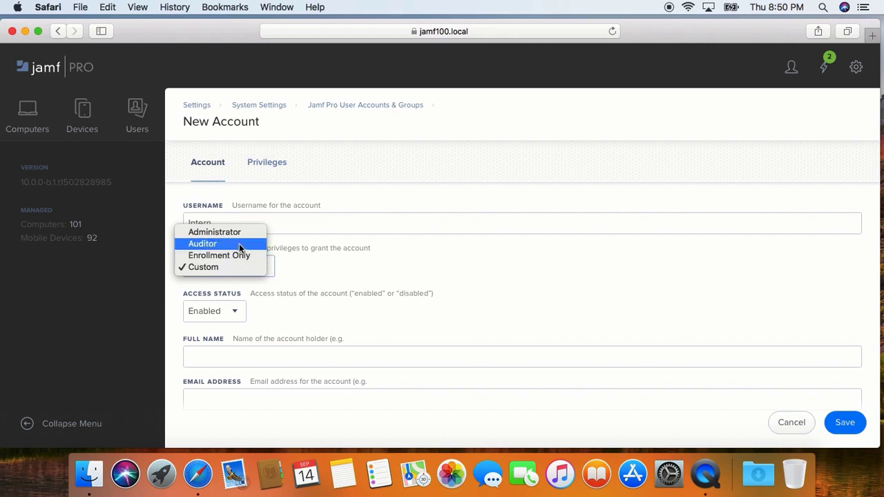
Step: Assign the Auditor privilege set, keep Access Status Enabled, and enter the account's full name
left_click(238, 243)
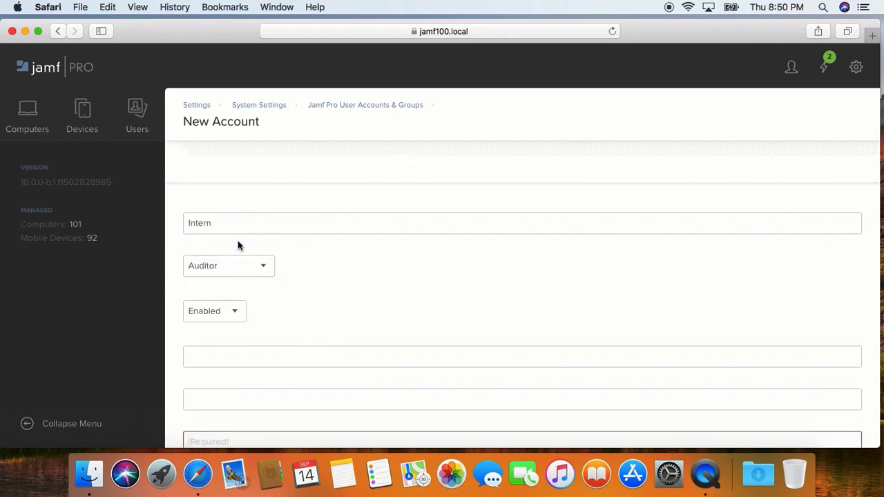
left_click(240, 316)
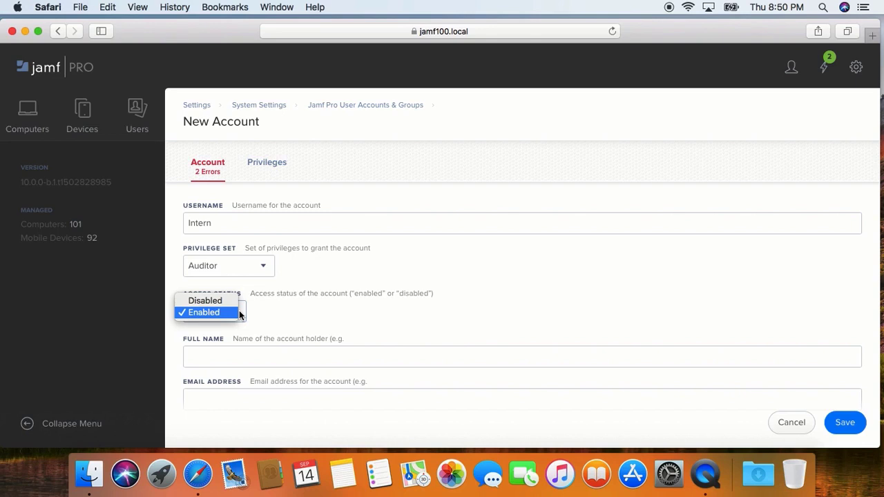
left_click(240, 315)
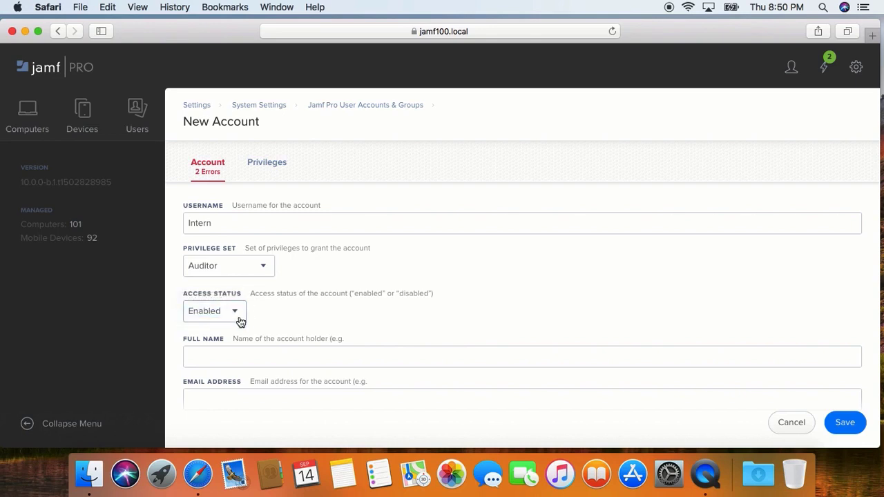
left_click(250, 362)
type("The Intern")
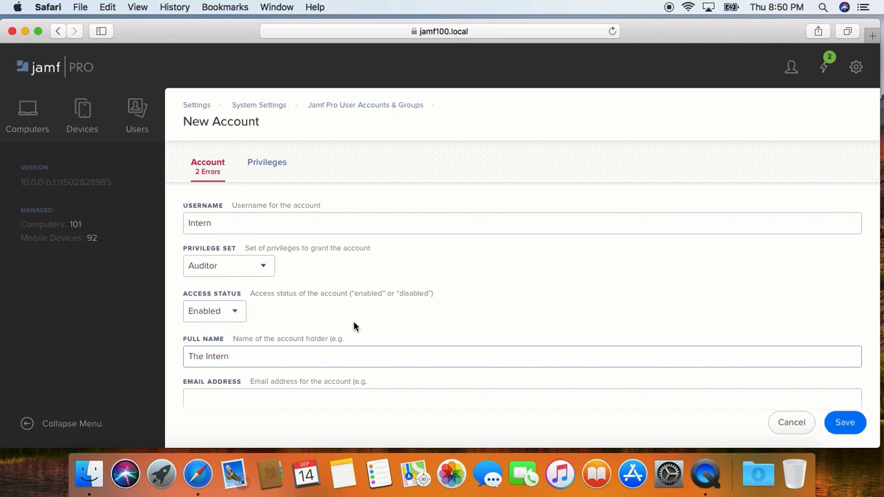
Step: Enter the Intern account's e-mail address in the Email Address field
scroll(355, 327, "down", 1)
right_click(324, 380)
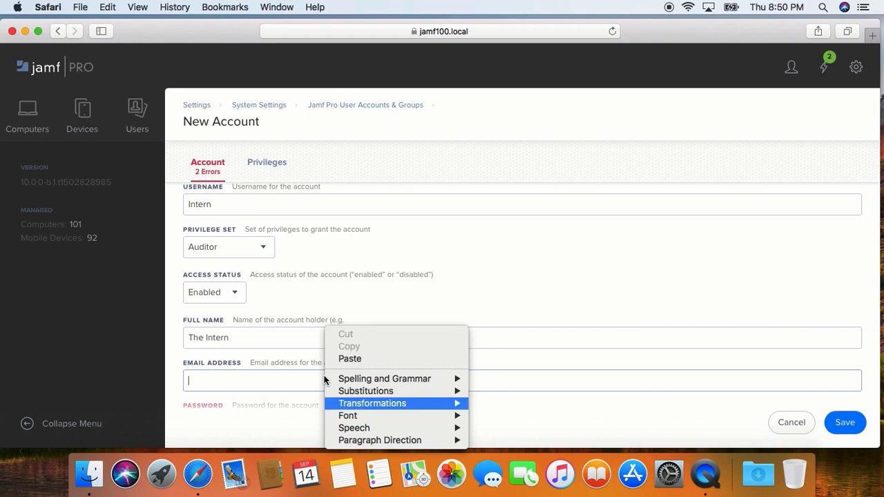
left_click(237, 390)
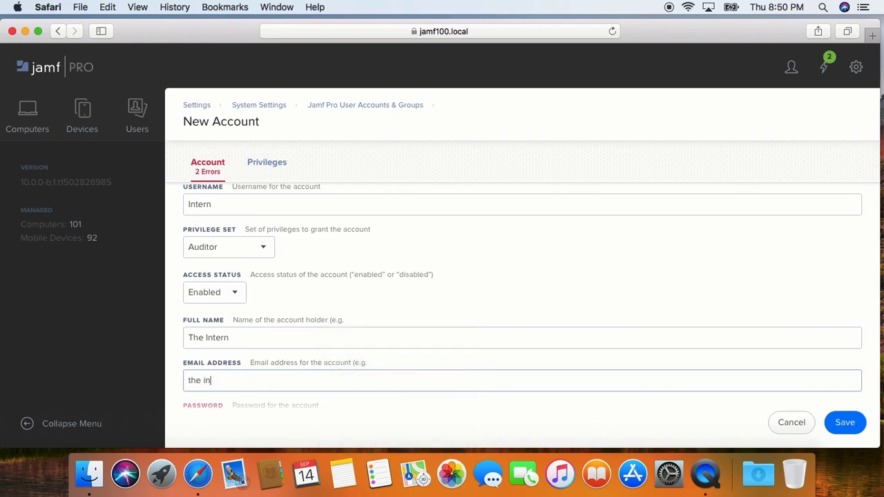
key("Tab")
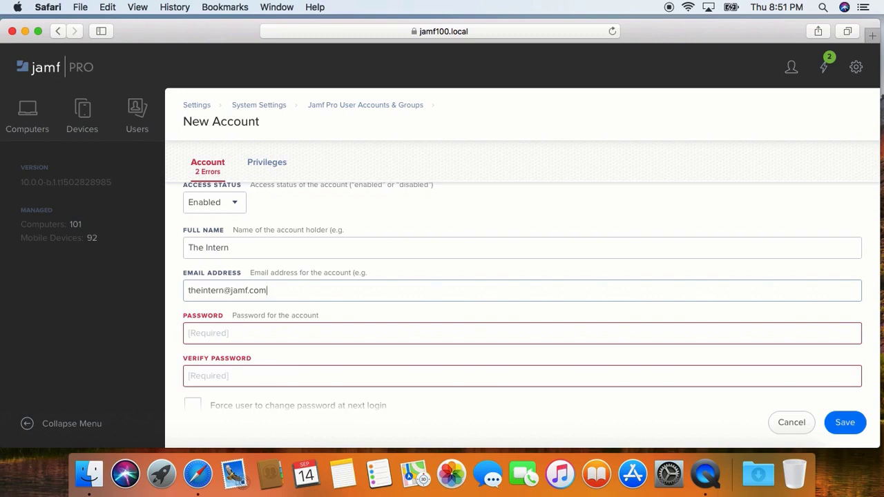
Step: Enter the account password and repeat it in Verify Password
left_click(247, 295)
left_click(277, 336)
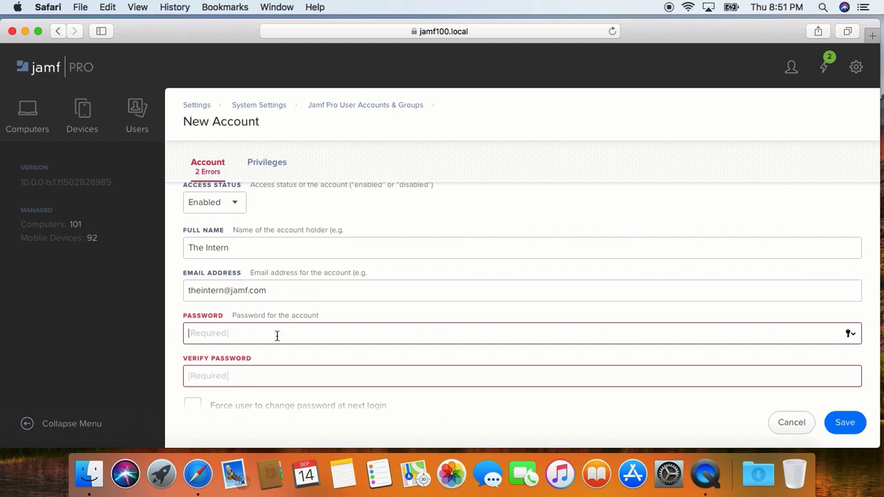
type("********")
key("Tab")
type("********")
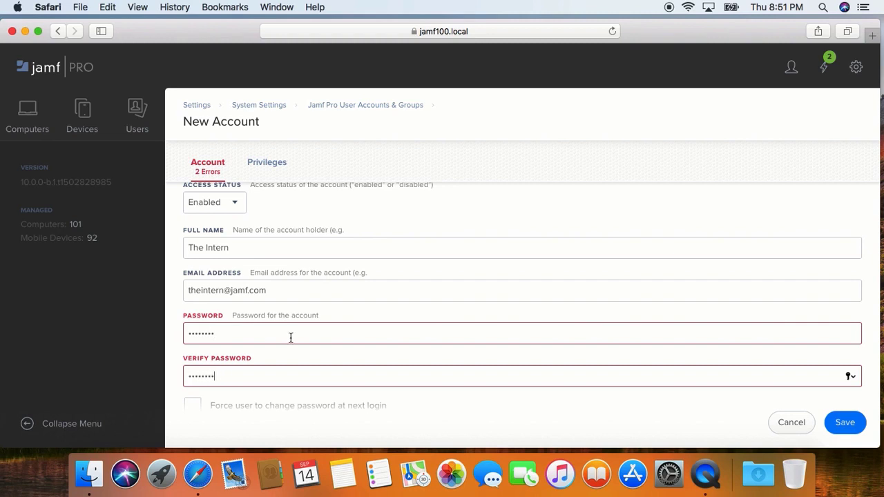
Step: Require a password change at next login and save the Intern account
scroll(327, 356, "down", 1)
left_click(194, 382)
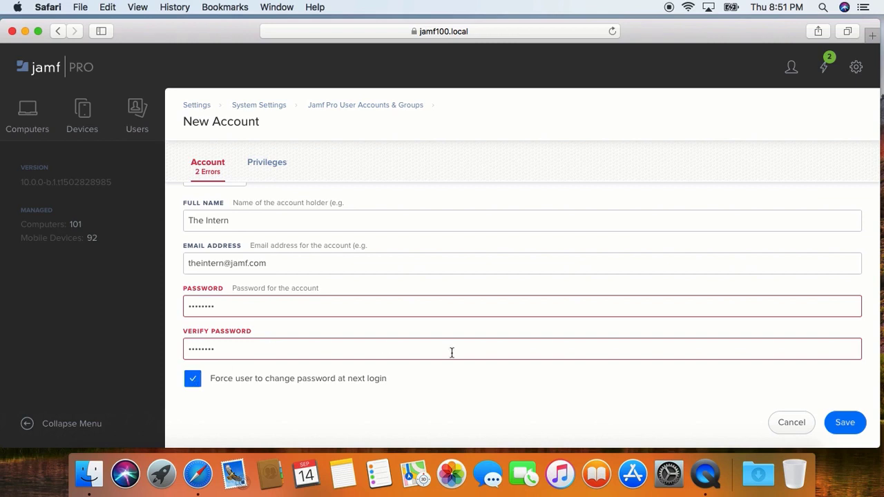
left_click(847, 423)
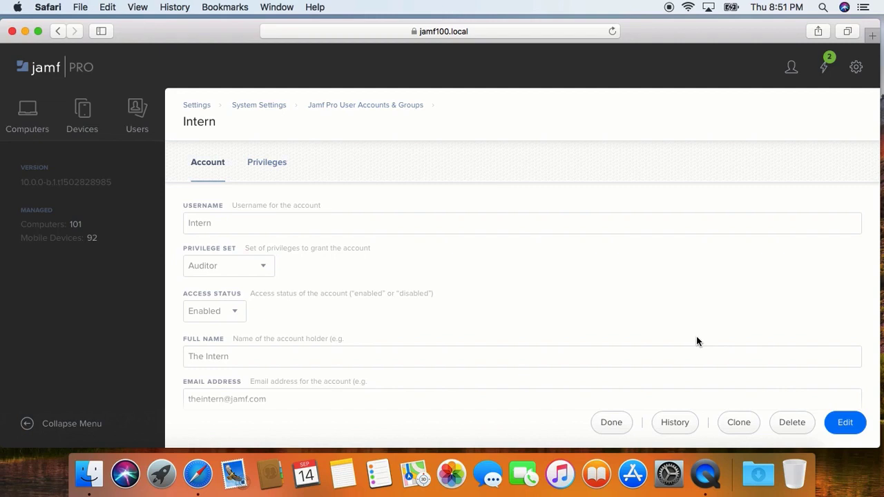
Step: Open the administrator's account menu from the top-right user icon
left_click(793, 69)
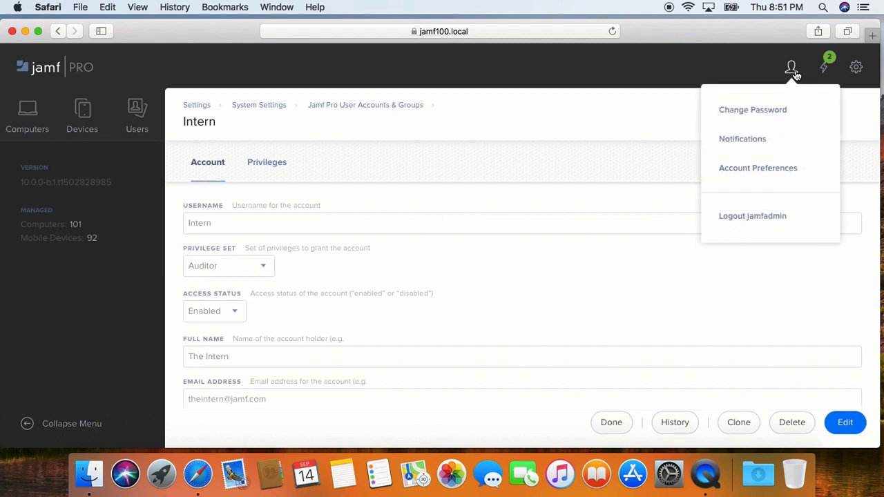
Step: Log out and sign back in with username intern and its password
left_click(764, 218)
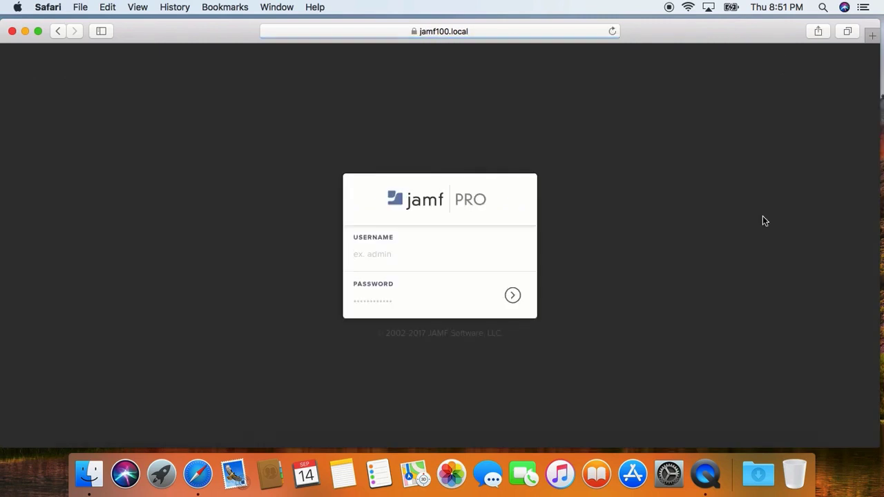
type("intern")
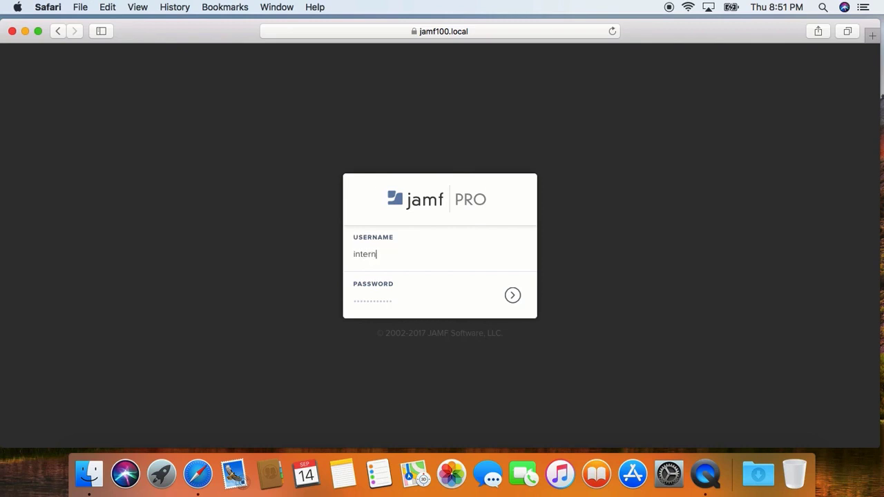
key("Tab")
type("********")
left_click(513, 297)
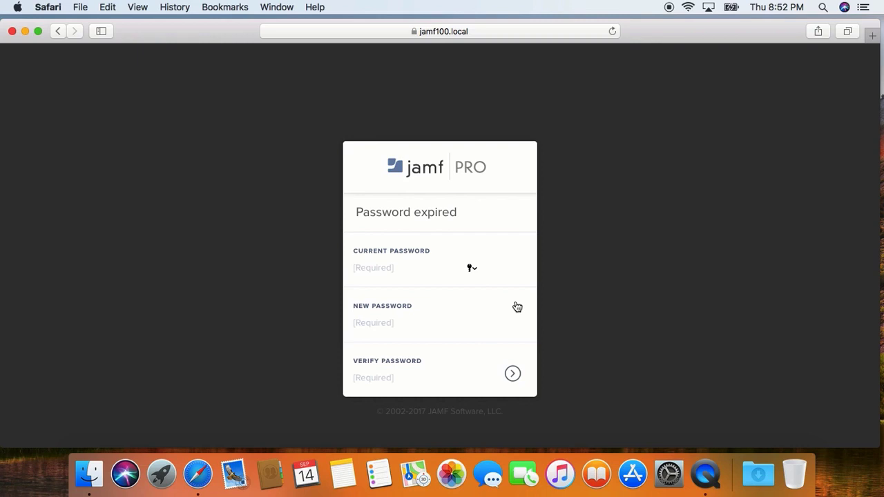
Step: Replace the expired password by entering the current, new and confirmed passwords
type("********")
key("Tab")
type("*******")
key("Tab")
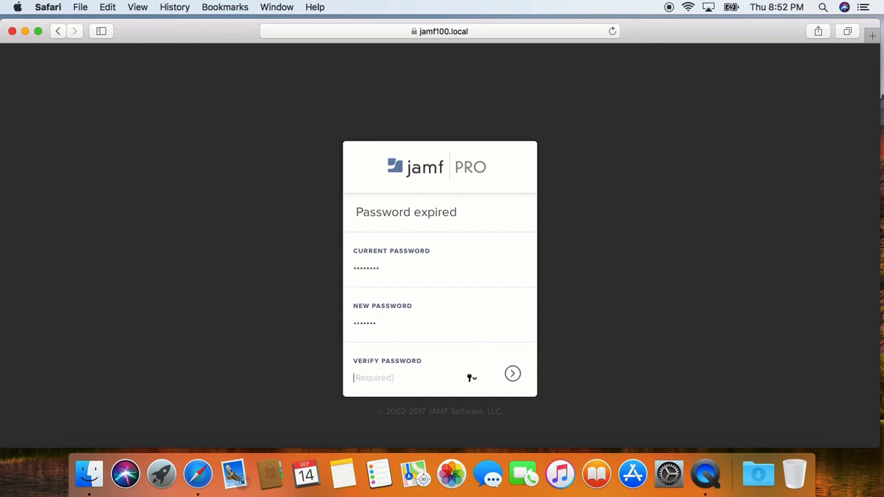
type("*******")
left_click(512, 374)
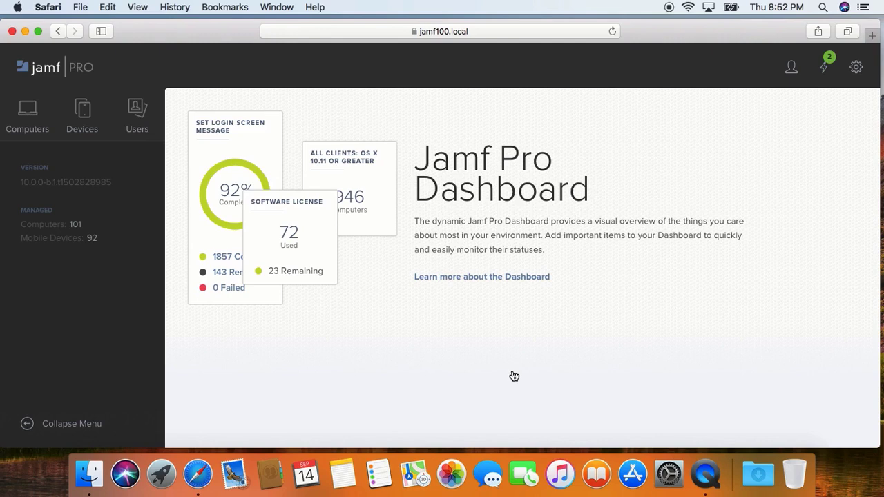
Step: As Intern, browse settings and configuration profiles, then reach Smart Computer Groups showing 'Cannot add'
left_click(856, 68)
left_click(415, 190)
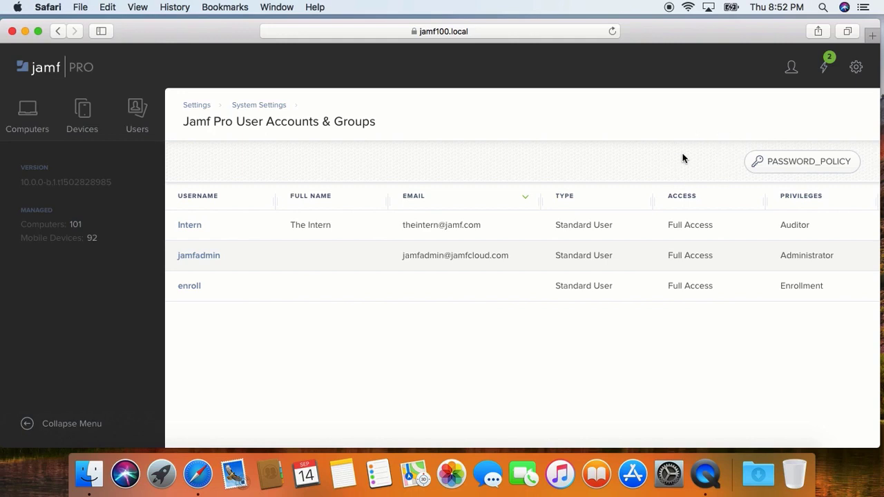
left_click(20, 113)
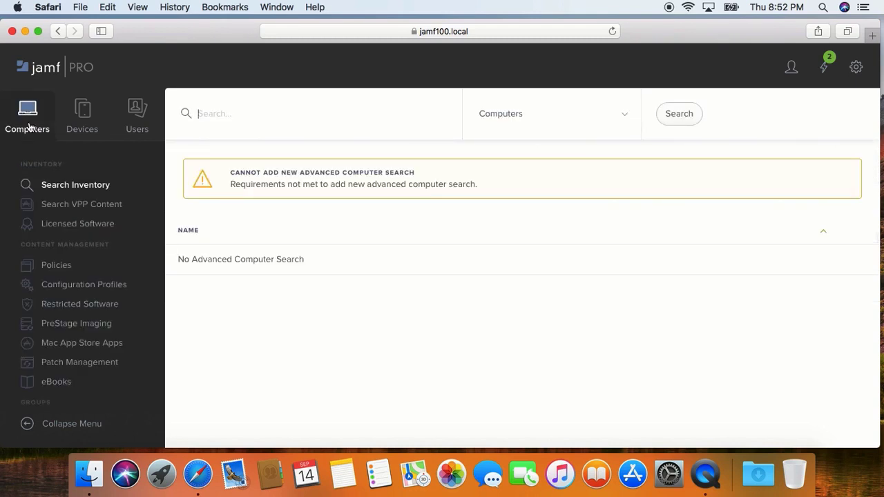
left_click(82, 112)
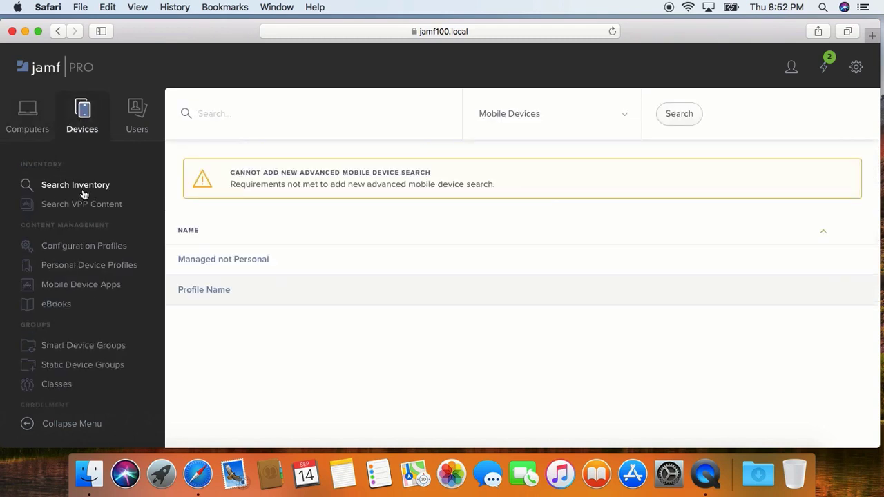
left_click(72, 245)
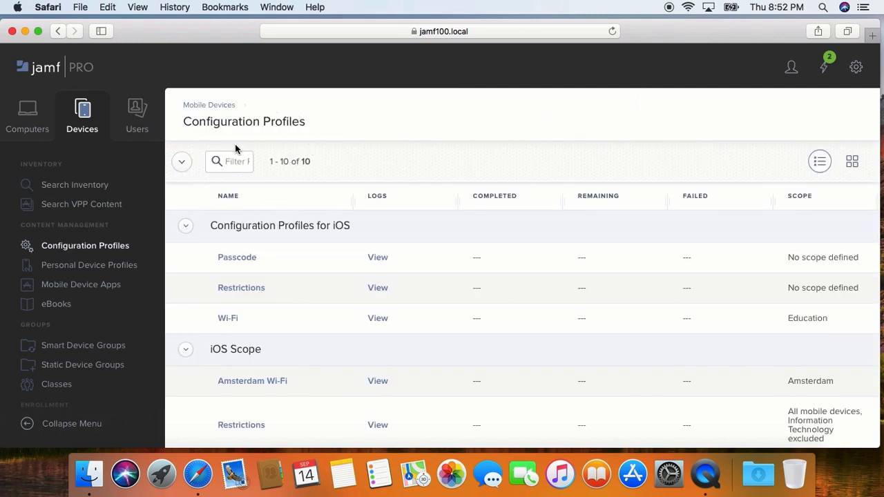
scroll(103, 321, "down", 3)
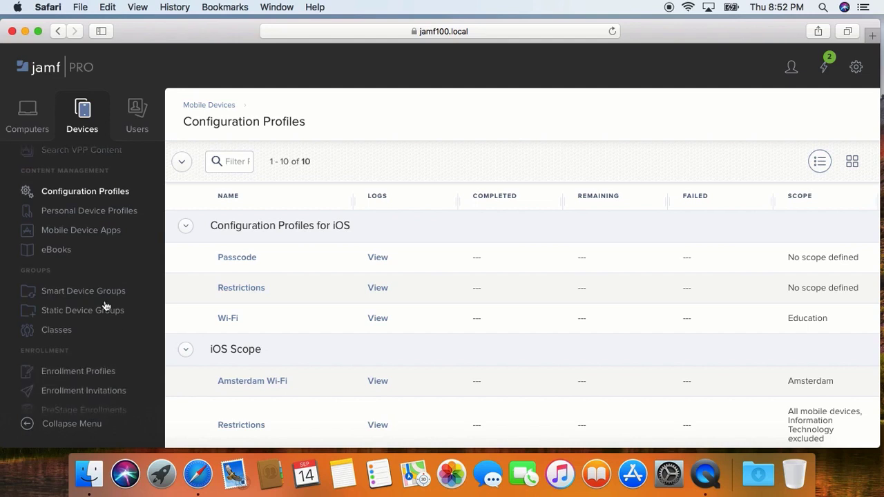
left_click(27, 107)
scroll(73, 258, "down", 5)
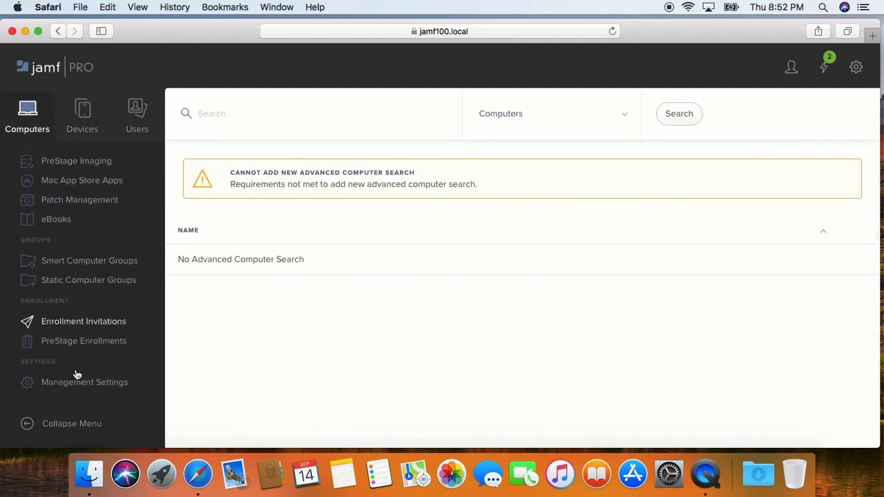
left_click(77, 261)
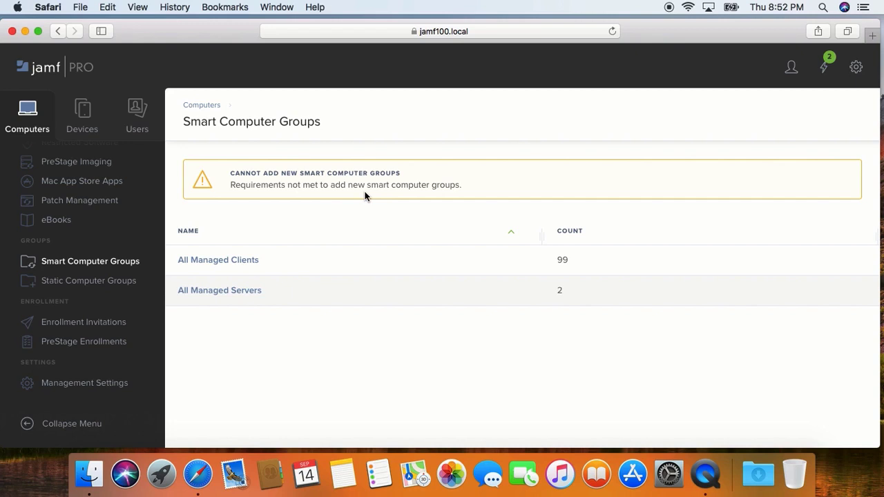
Step: Log out of the Intern session and sign in with the administrator account
left_click(792, 69)
left_click(754, 217)
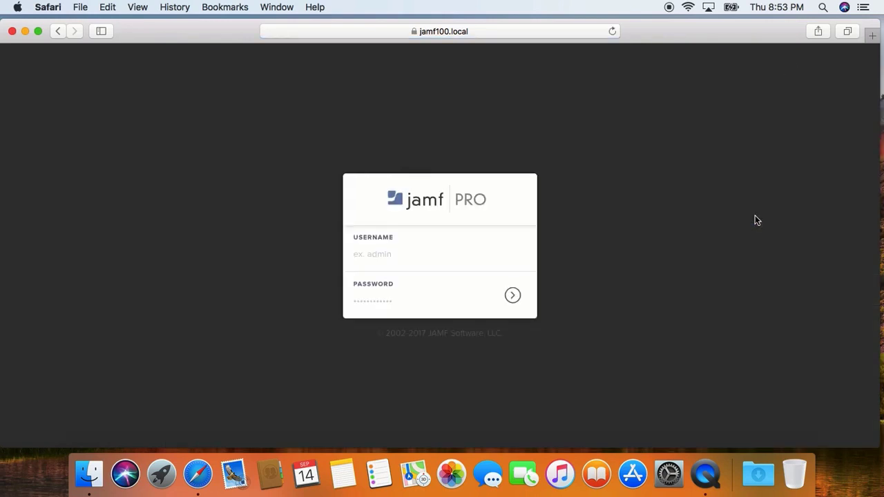
left_click(463, 256)
type("jamfadmin")
key("Tab")
type("jamf1234")
left_click(518, 302)
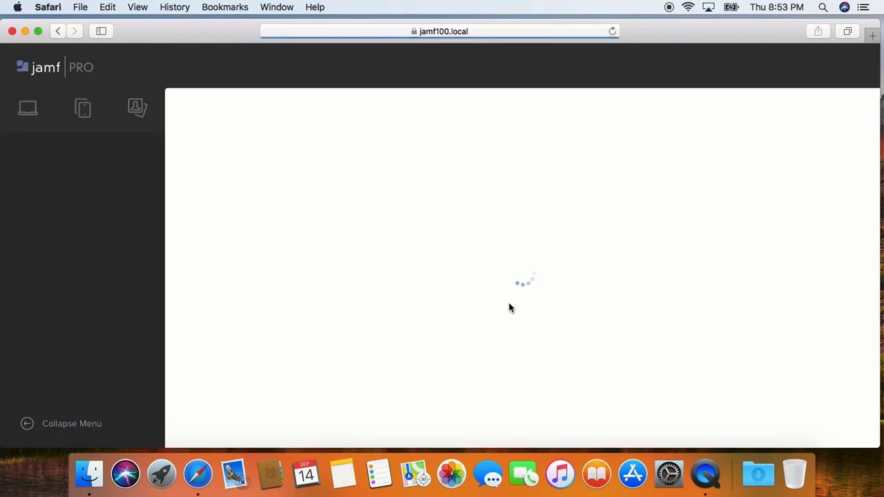
Step: Edit the Intern account in User Accounts & Groups and set its privilege set to Custom
left_click(856, 67)
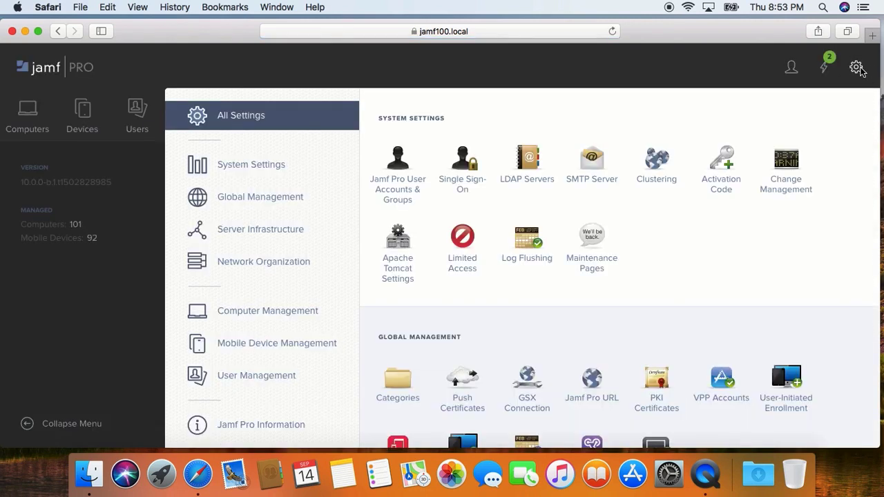
left_click(404, 192)
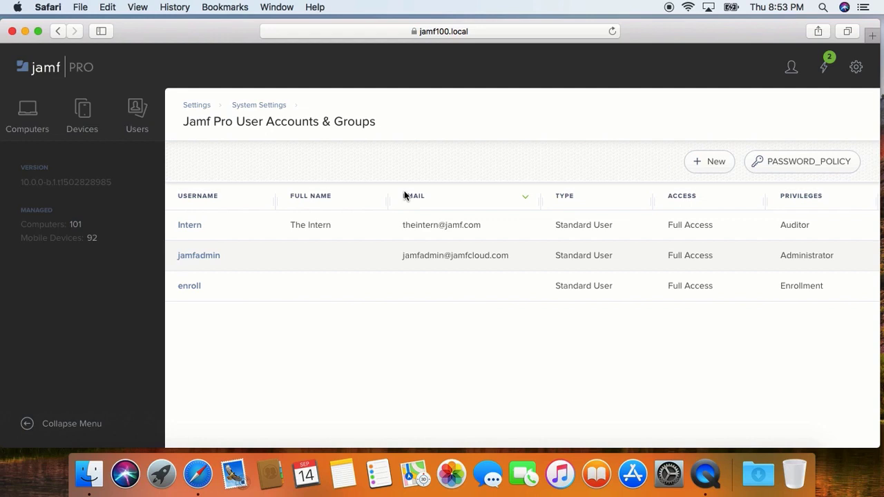
left_click(197, 228)
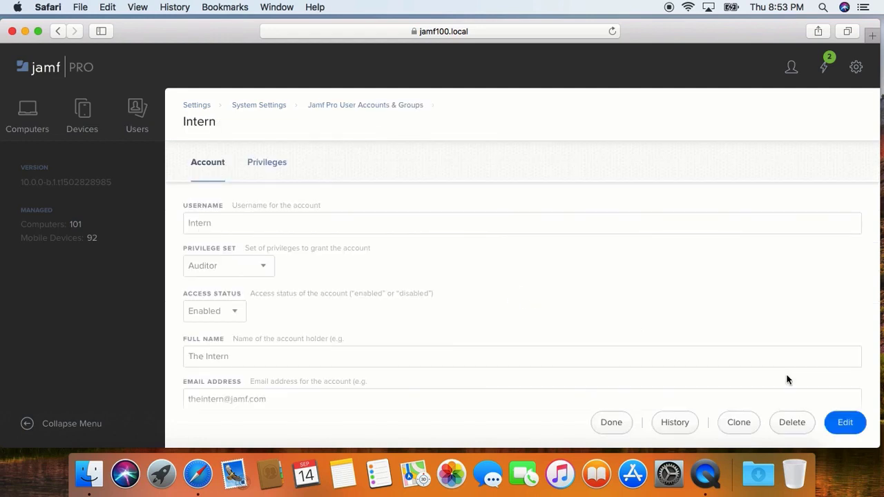
left_click(845, 423)
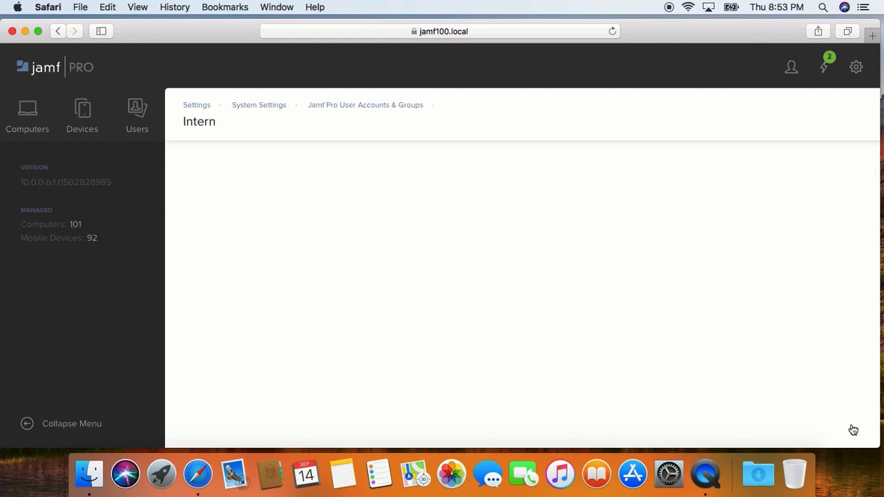
left_click(261, 270)
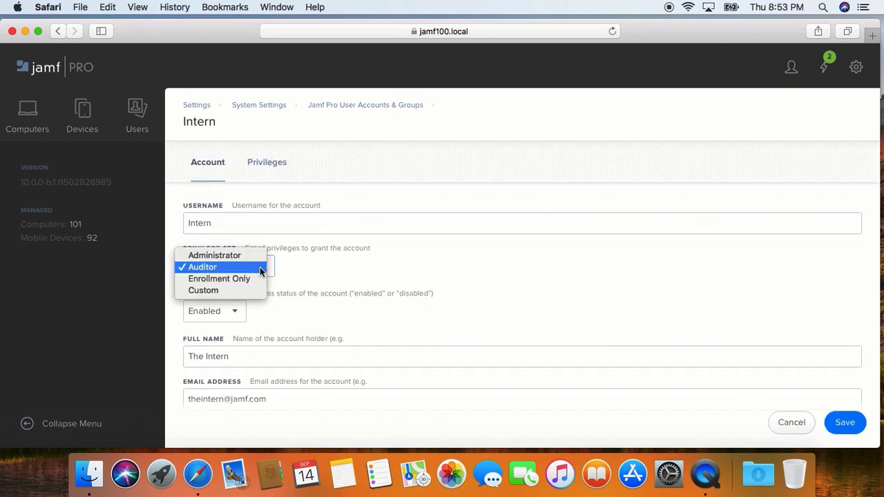
left_click(249, 290)
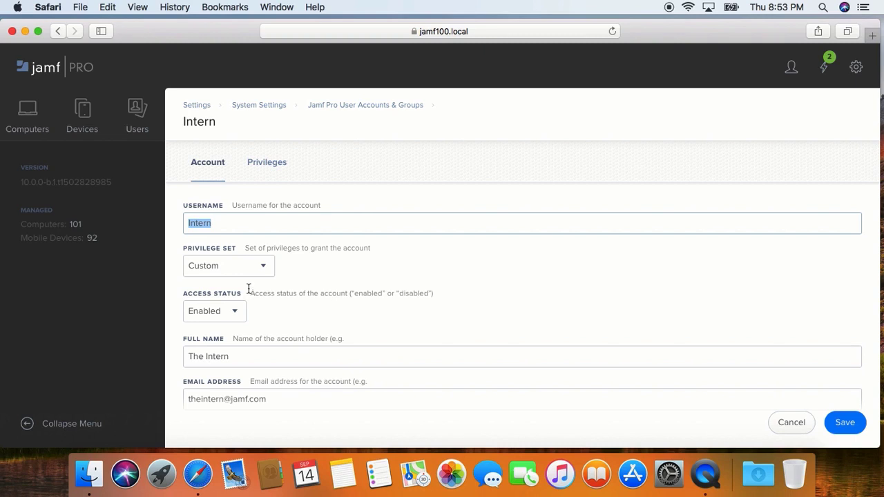
Step: On the Intern's privileges, grant Create and Update for Advanced Computer Search
left_click(268, 164)
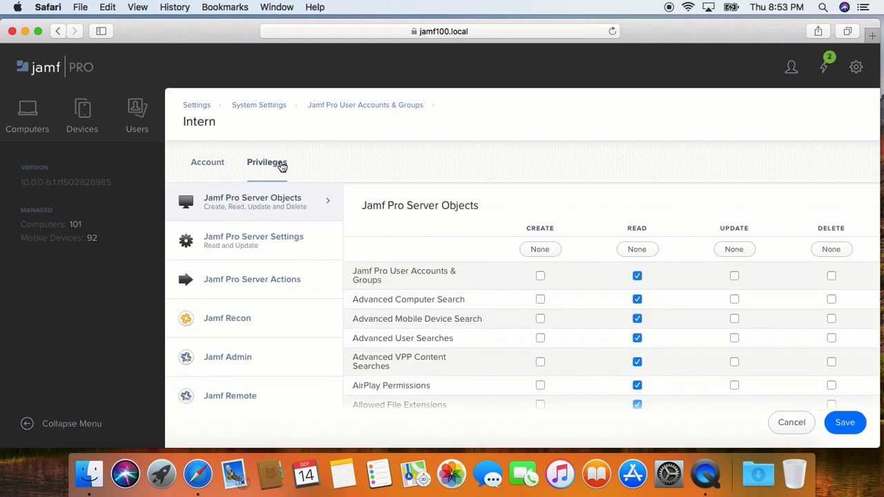
scroll(387, 230, "down", 2)
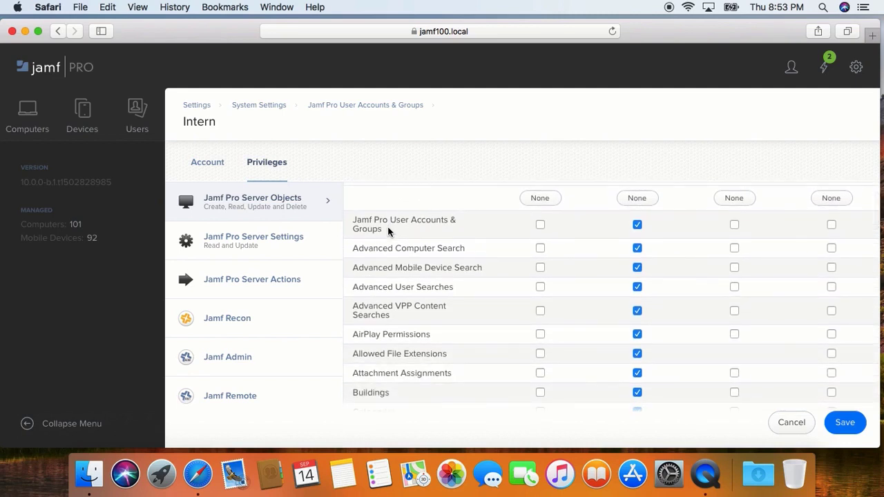
scroll(388, 231, "up", 1)
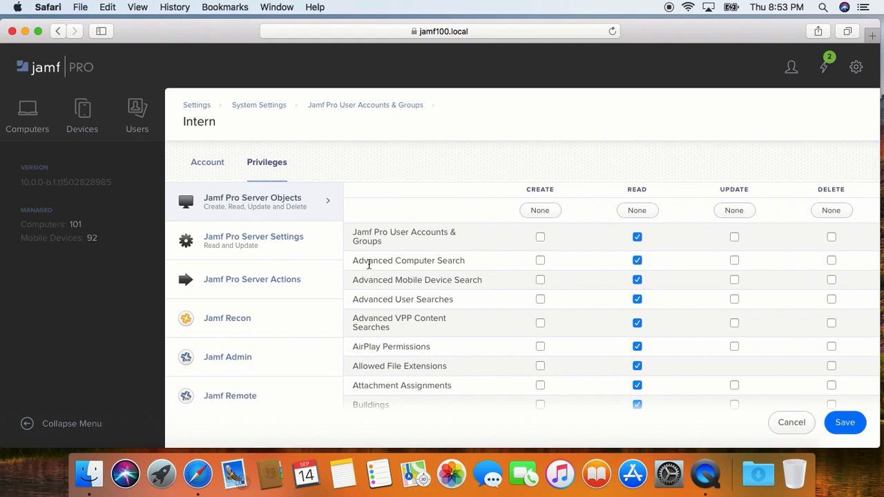
left_click(540, 261)
left_click(735, 261)
Step: Remove Read access to Mobile Devices, then save the Intern's privileges
scroll(481, 322, "down", 3)
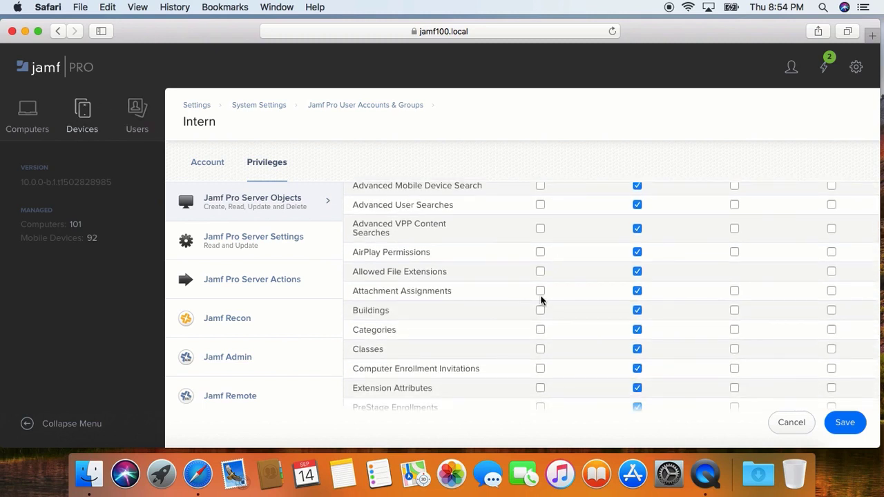
scroll(442, 332, "down", 12)
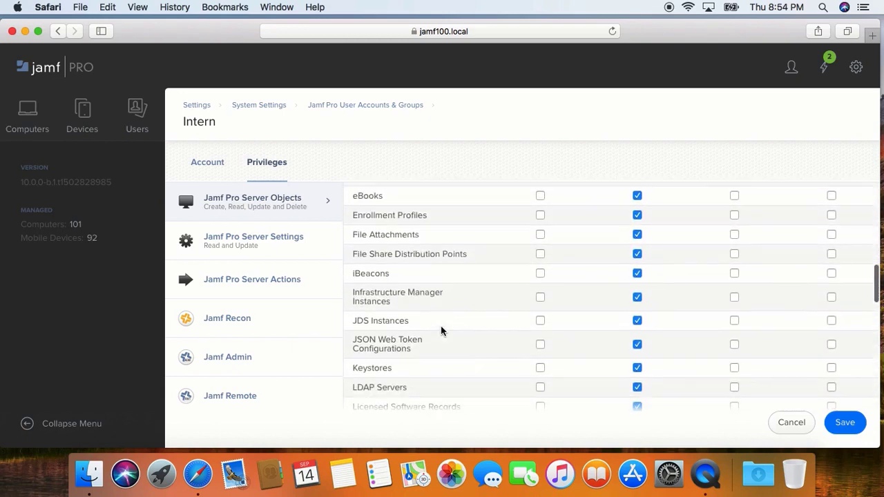
scroll(443, 332, "down", 10)
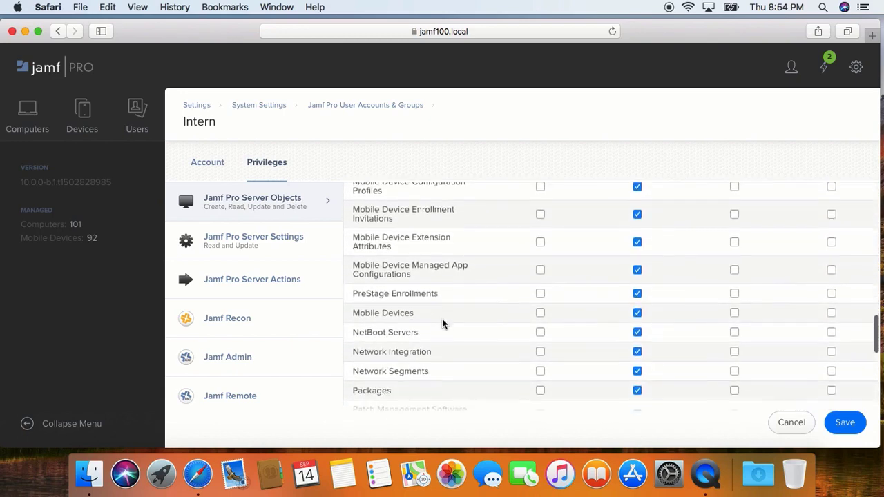
scroll(442, 323, "down", 3)
scroll(442, 323, "up", 3)
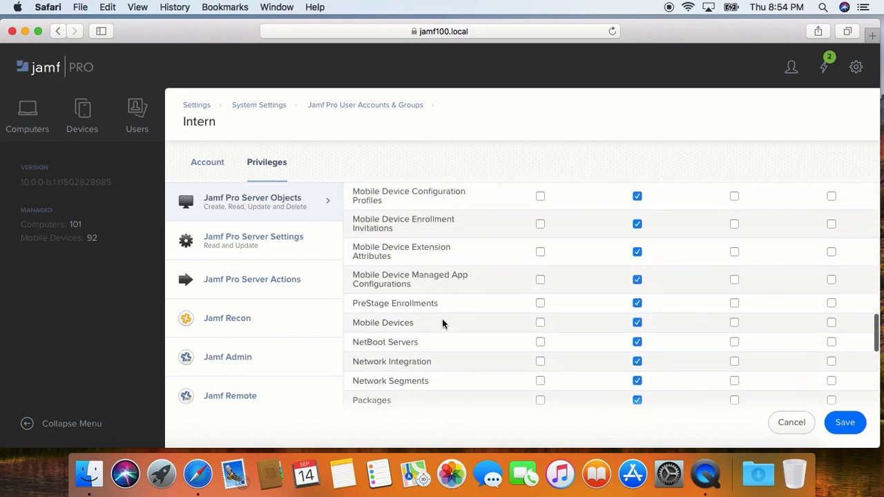
right_click(442, 322)
left_click(633, 329)
left_click(636, 325)
left_click(833, 422)
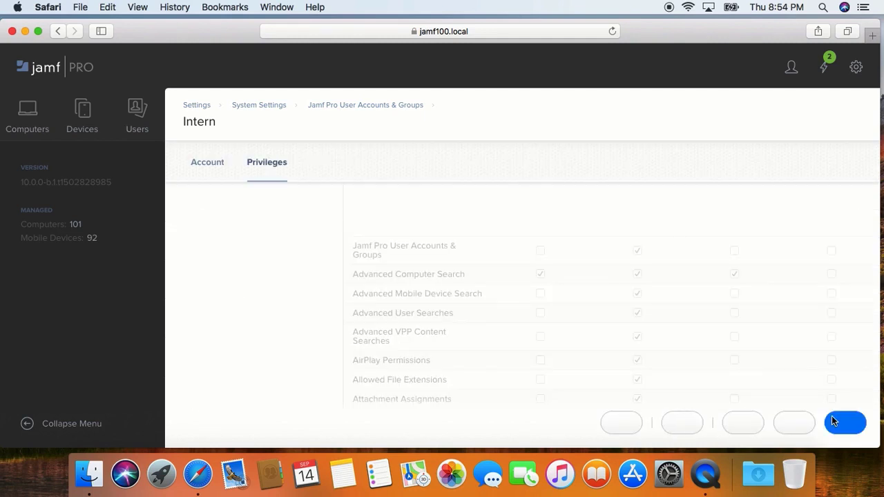
left_click(597, 419)
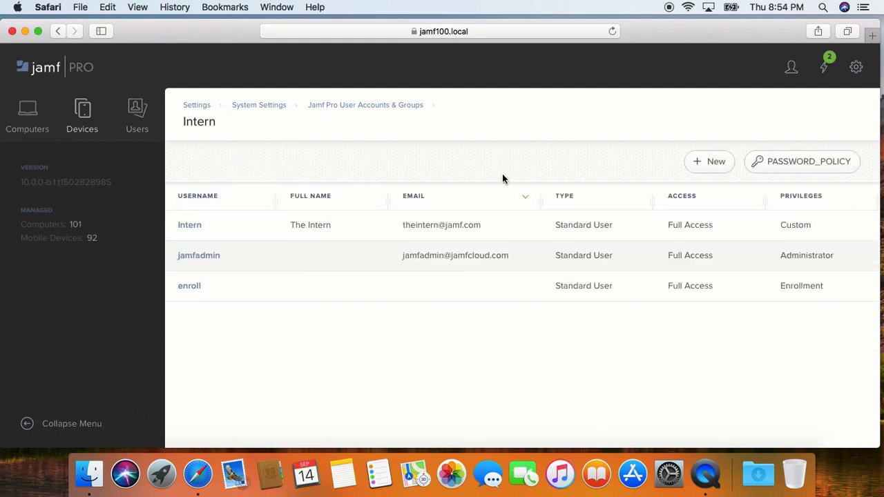
Step: Log out of the administrator account and sign back in as intern with the account password
left_click(789, 72)
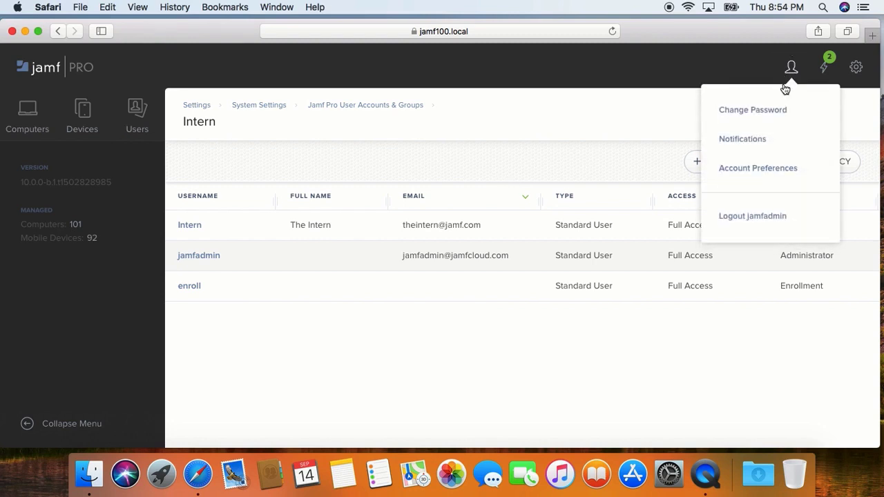
left_click(753, 217)
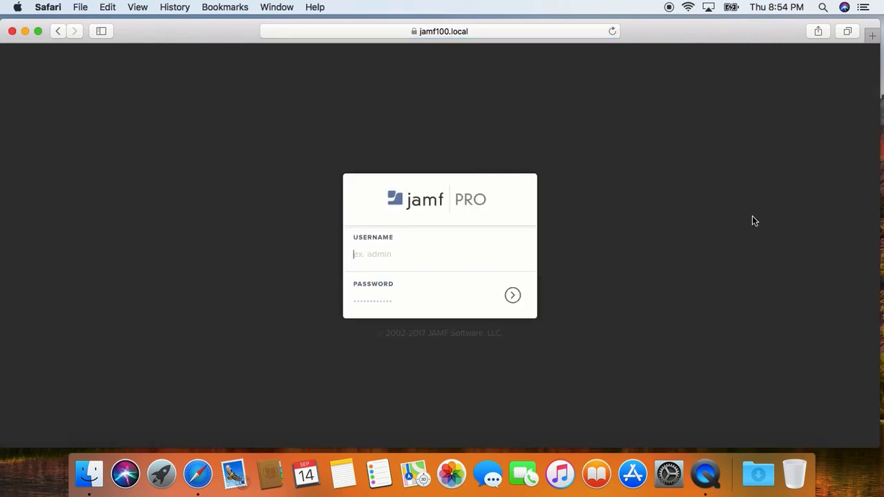
type("intern")
key("Tab")
type("••••••")
key("Return")
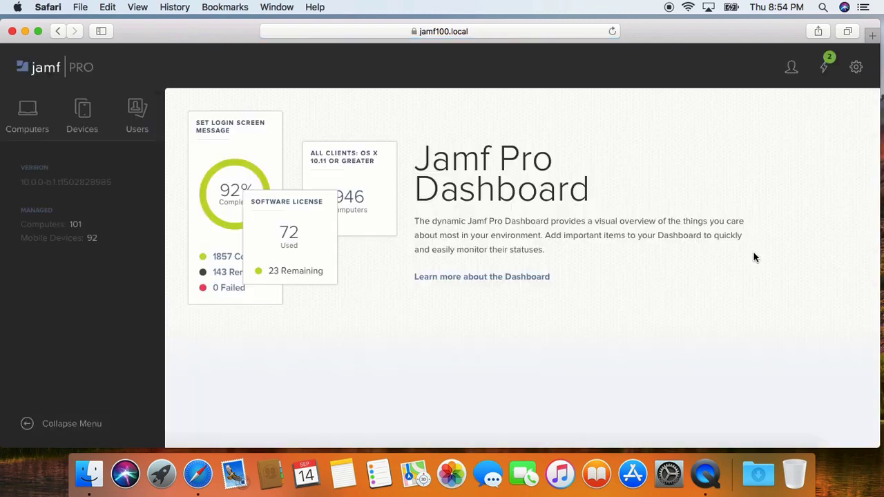
Step: Start a new Advanced Computer Search, then confirm Devices shows Access Denied
left_click(43, 127)
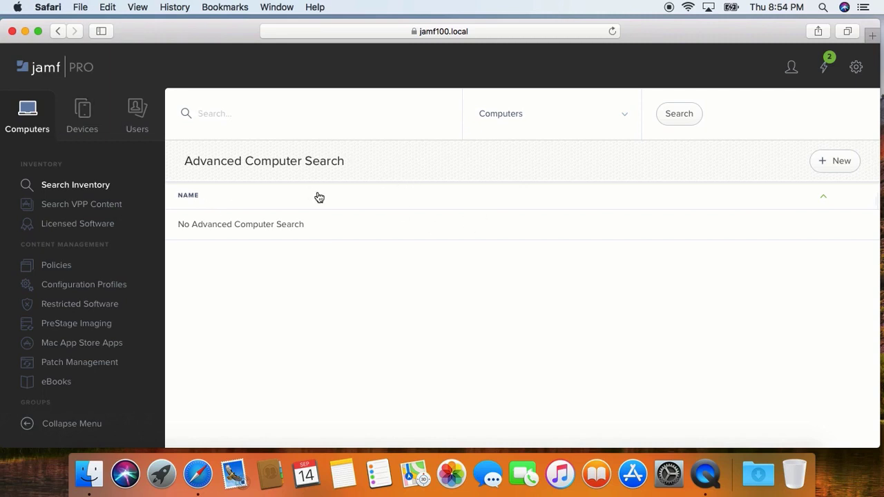
left_click(835, 164)
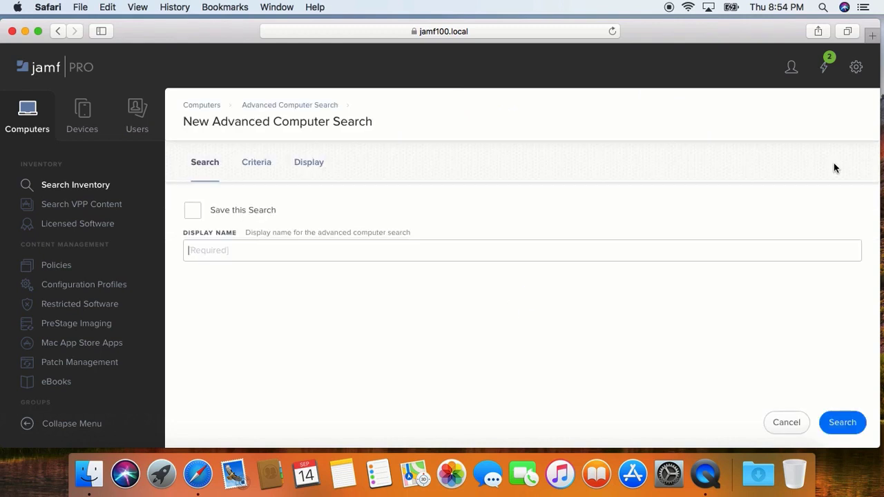
left_click(91, 122)
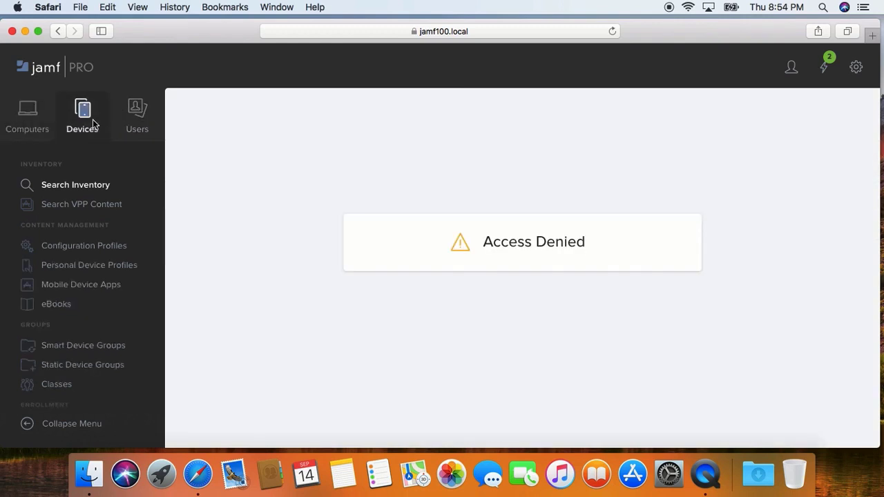